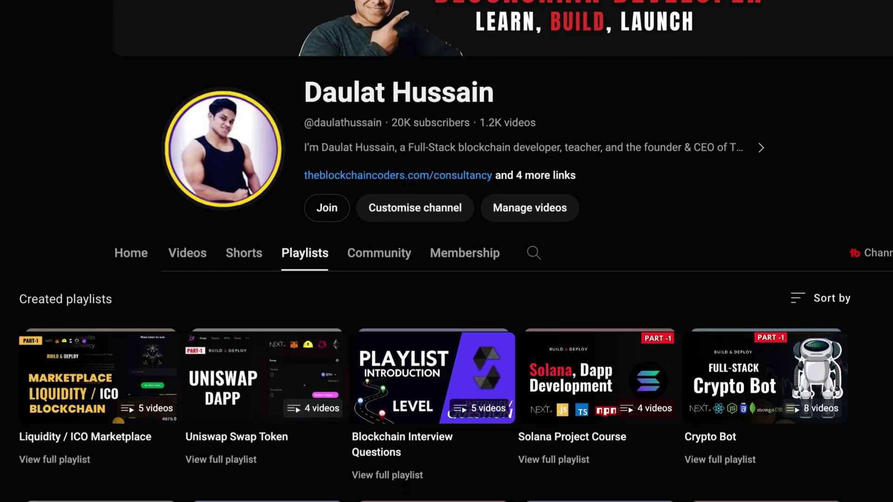
Scroll down through the YouTube channel's Playlists tab.
scroll(446, 251, down, 6)
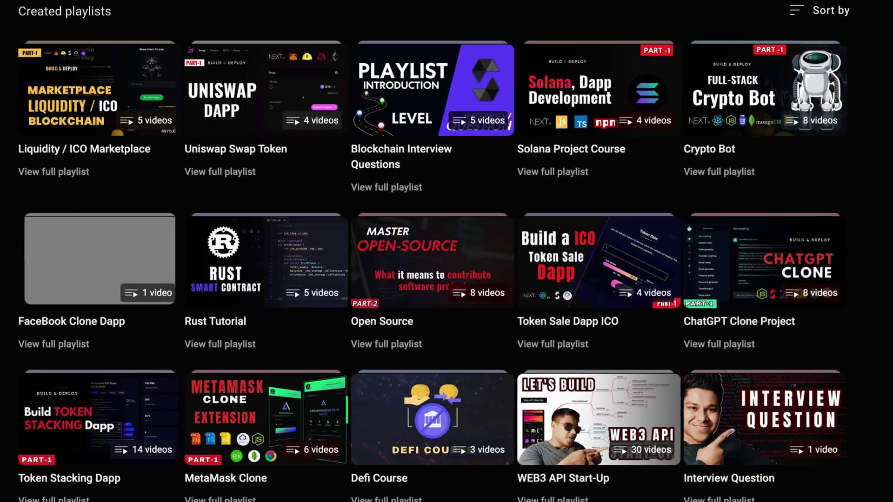
scroll(447, 251, down, 6)
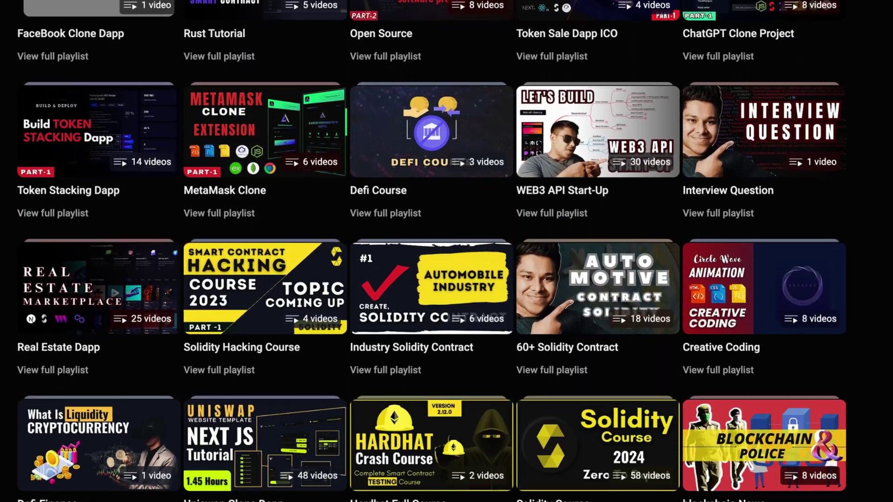
scroll(446, 251, down, 5)
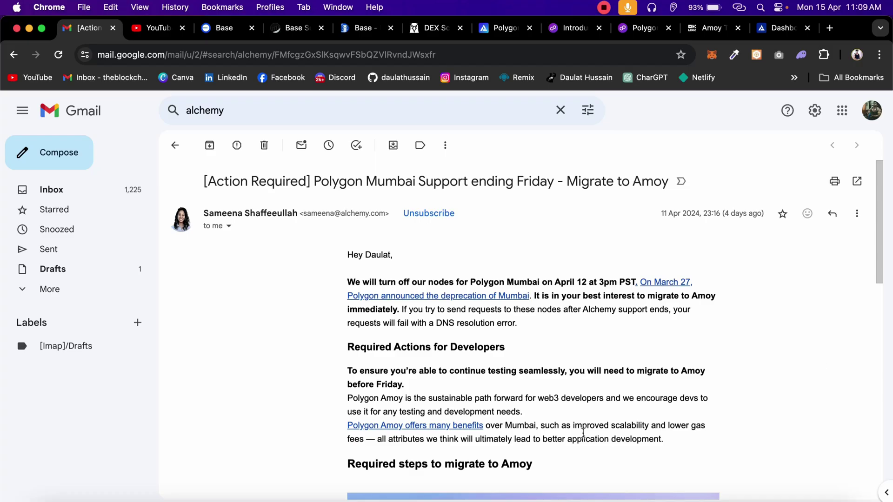
scroll(611, 406, down, 2)
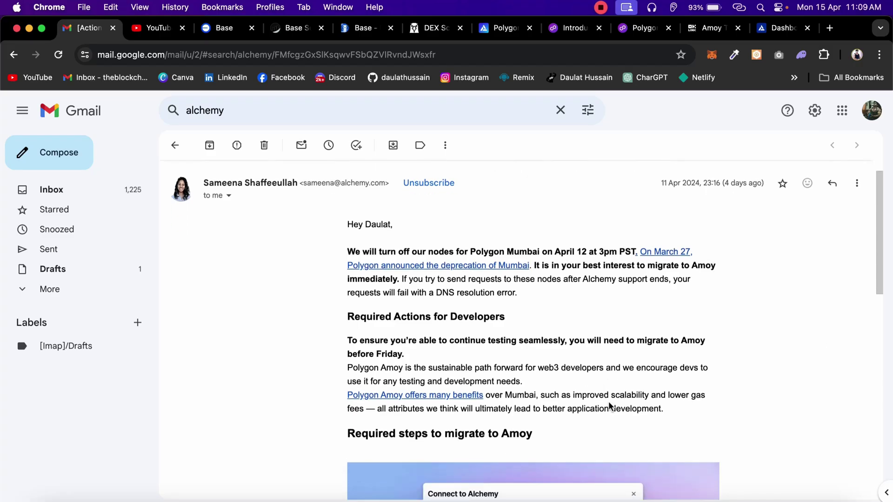
scroll(611, 407, down, 5)
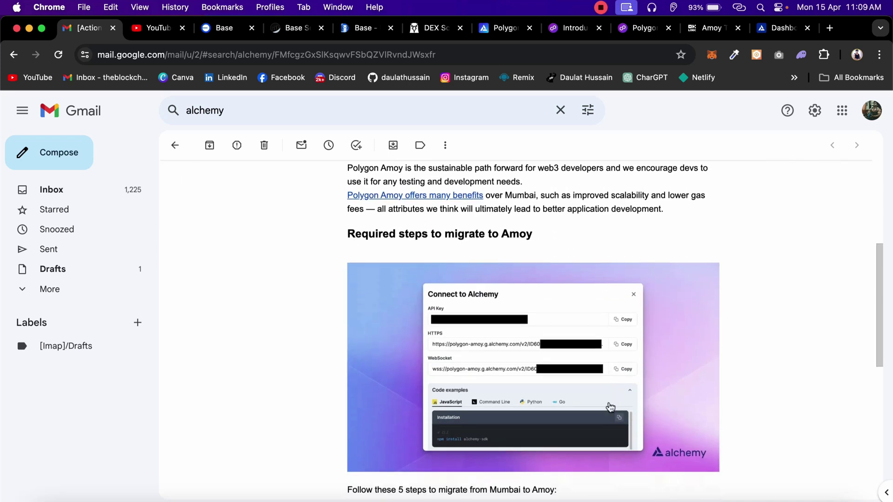
scroll(611, 406, down, 6)
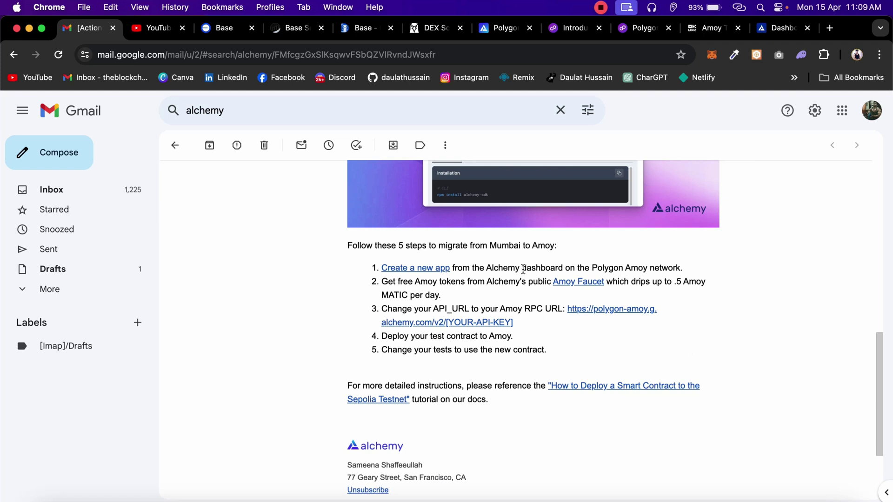
drag(443, 299, 388, 282)
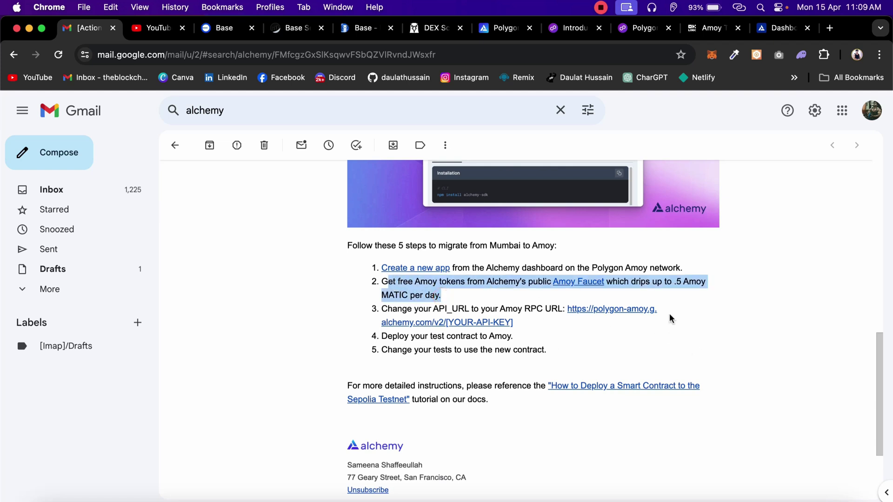
drag(674, 315, 474, 313)
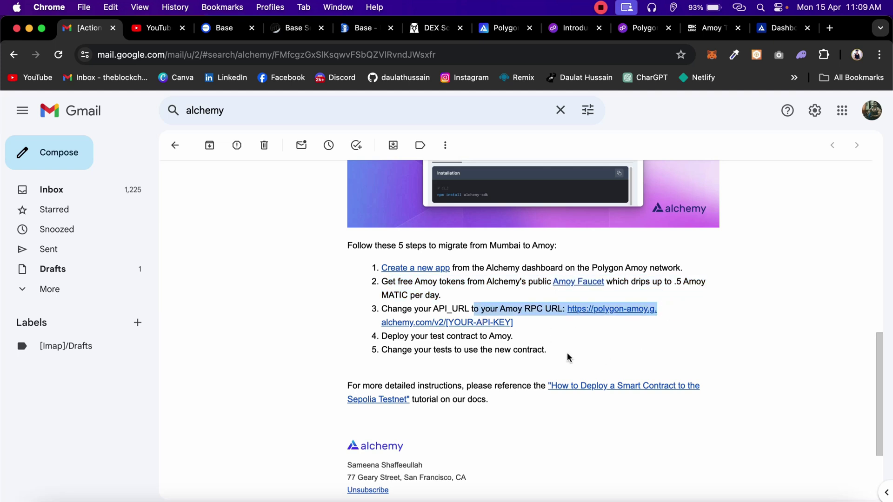
drag(528, 342, 476, 336)
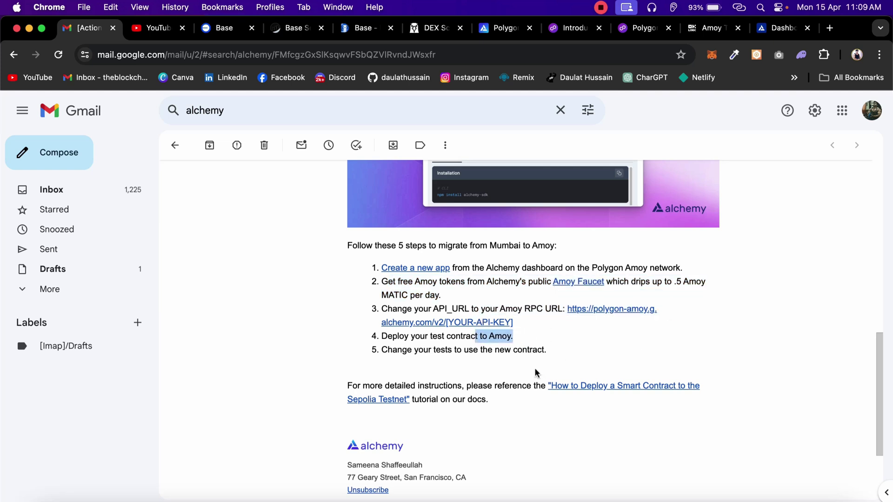
scroll(534, 373, down, 3)
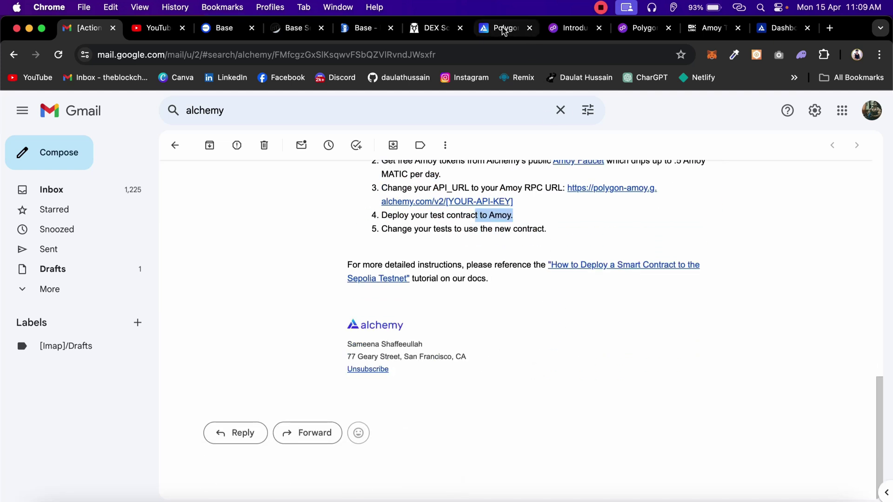
Open the Alchemy Polygon Mumbai faucet and highlight its 0.001 MATIC minimum balance requirement.
click(505, 29)
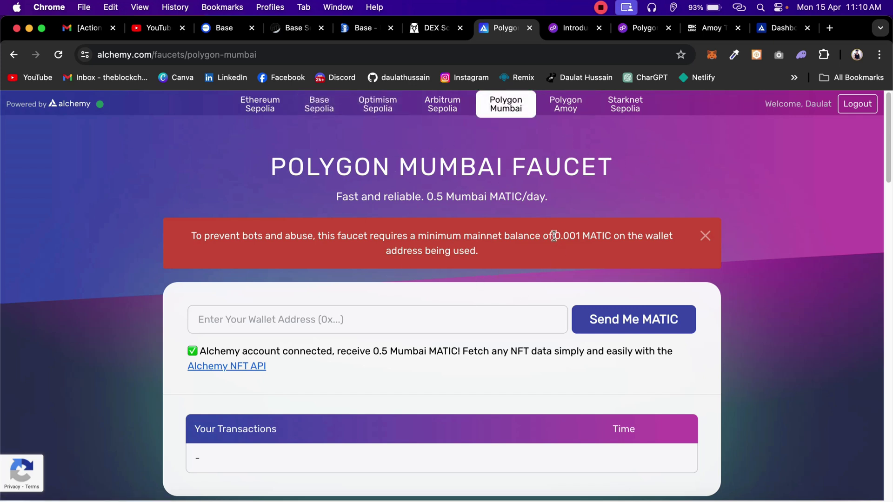
drag(560, 236, 579, 239)
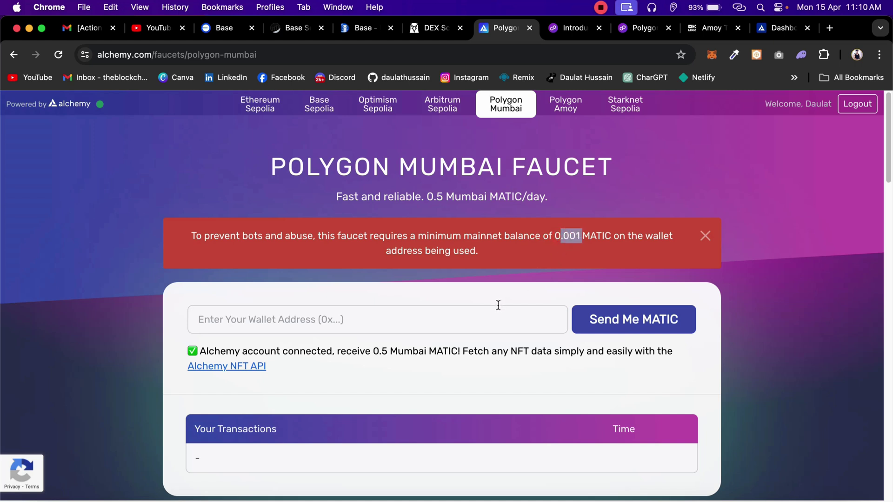
Open the Amoy testnet blog post and select its six network-detail lines, including chain ID 80002.
click(565, 29)
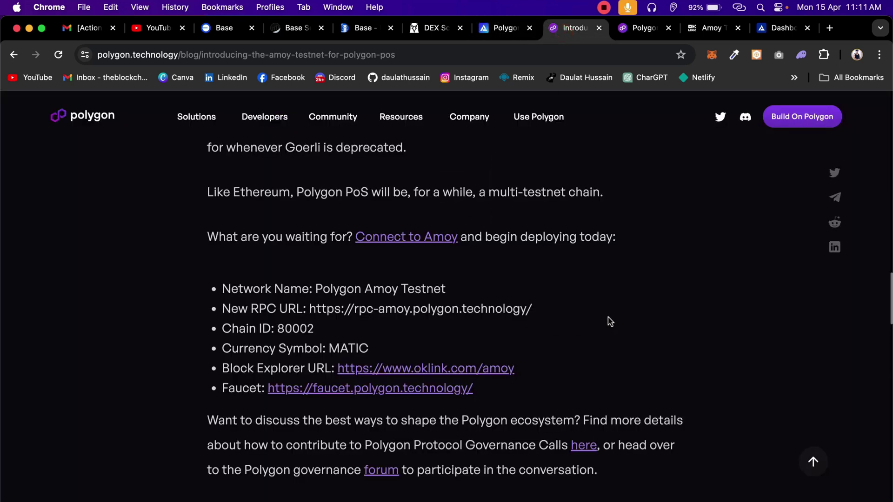
drag(309, 289, 458, 294)
drag(489, 393, 223, 285)
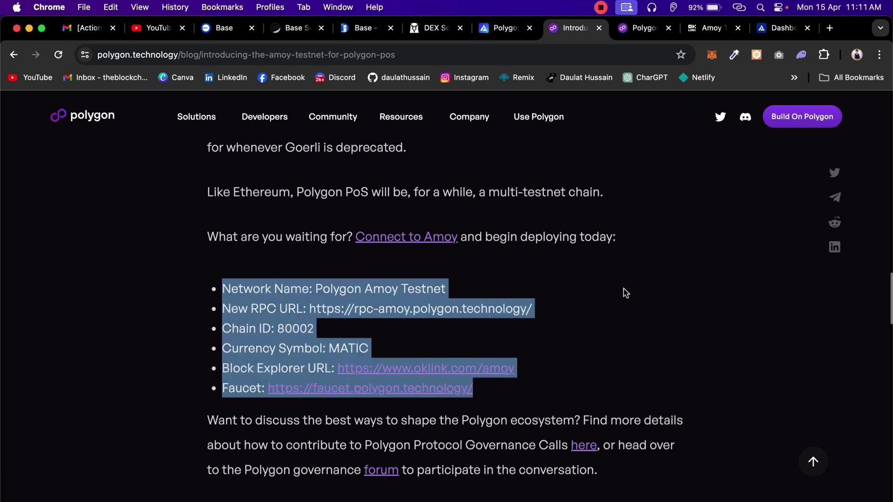
Check the wallet's 0.2 MATIC balance, then open MetaMask's form for adding a network manually.
click(712, 55)
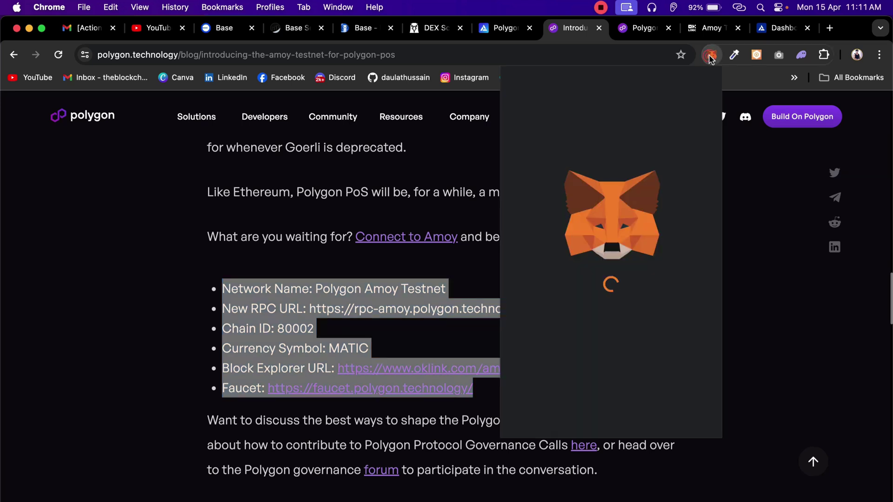
drag(560, 150, 655, 147)
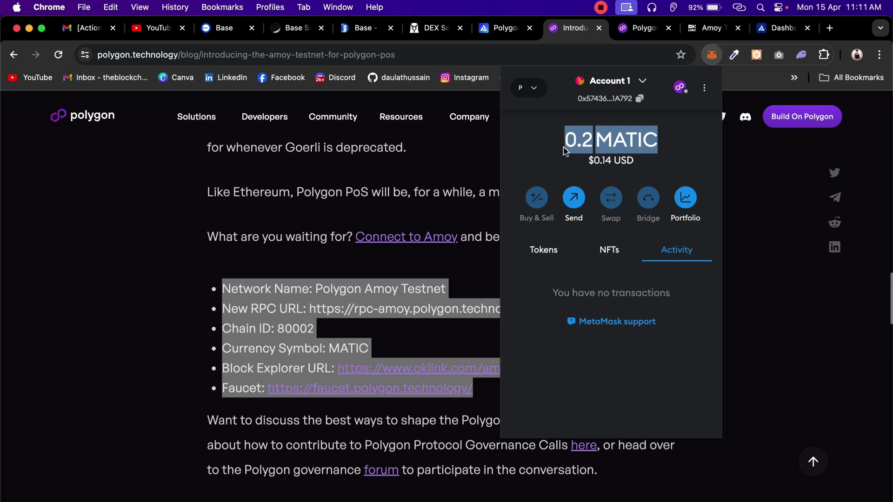
click(529, 87)
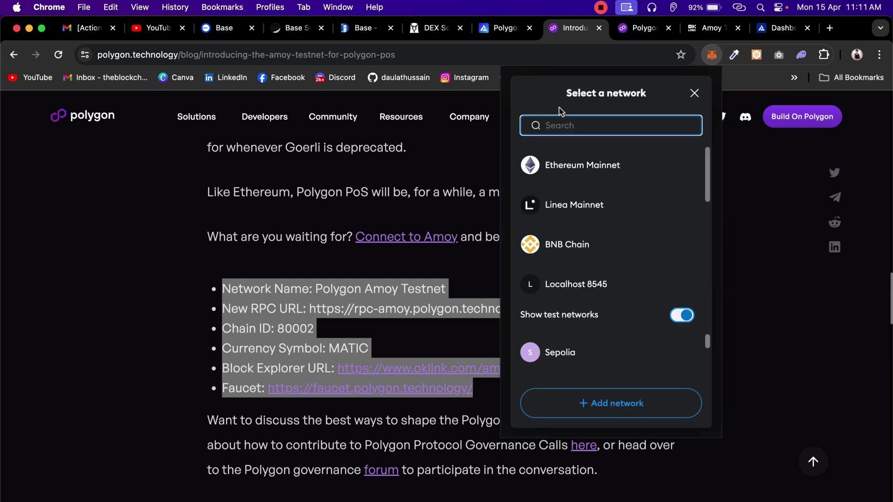
scroll(643, 197, down, 5)
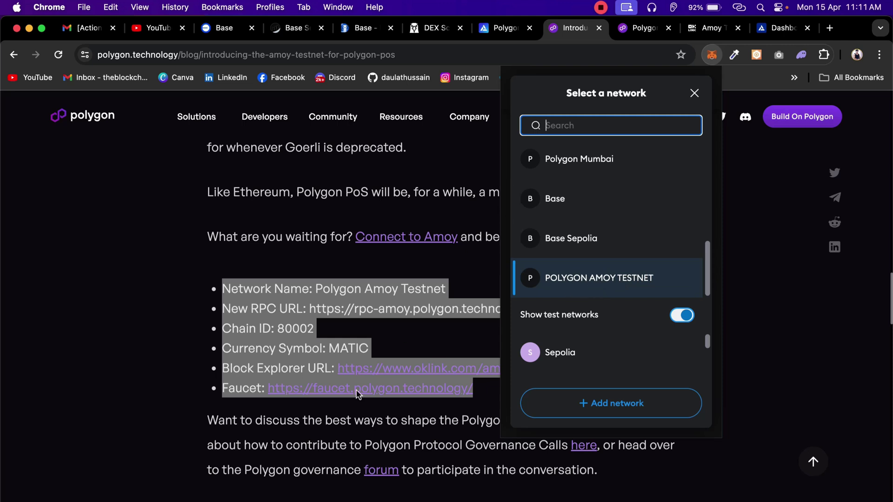
click(609, 401)
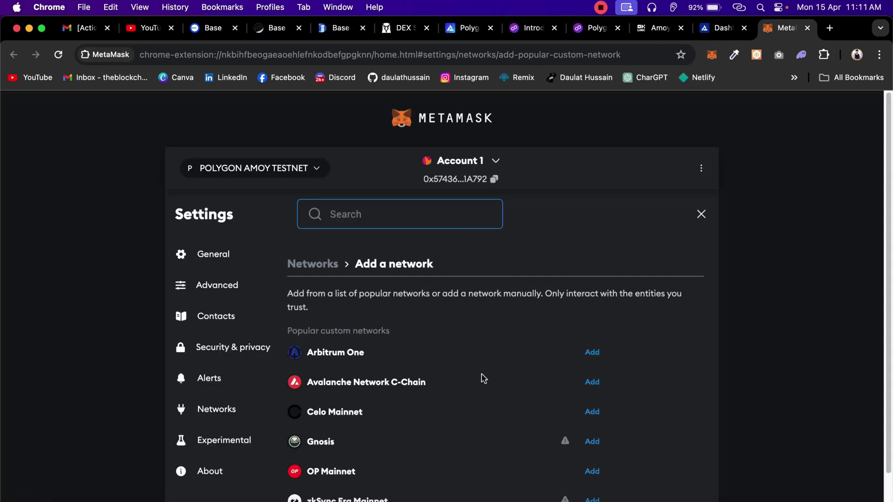
scroll(486, 376, down, 1)
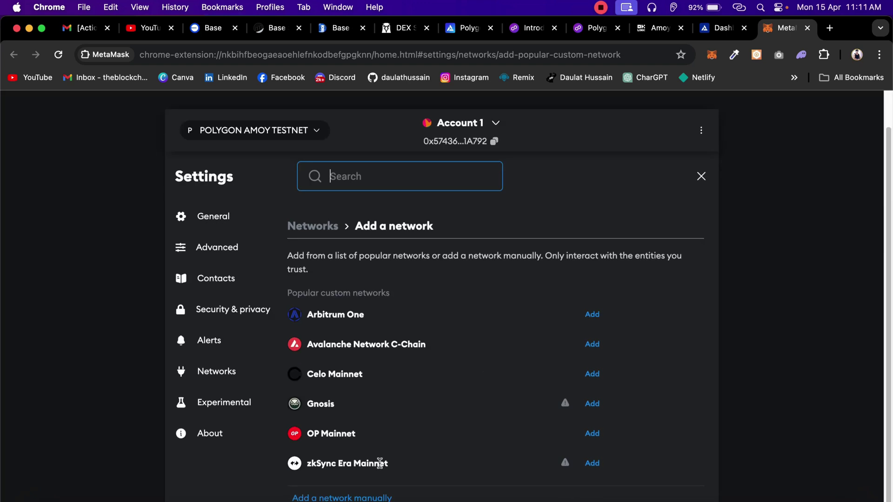
click(356, 498)
scroll(488, 313, down, 2)
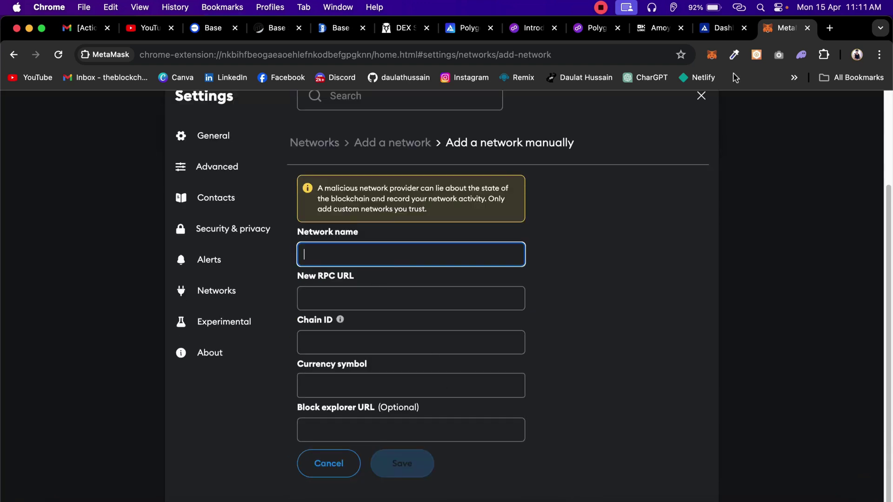
Back on the Amoy post, select the network name, chain ID 80002, MATIC, OKLink explorer and faucet URL.
click(712, 28)
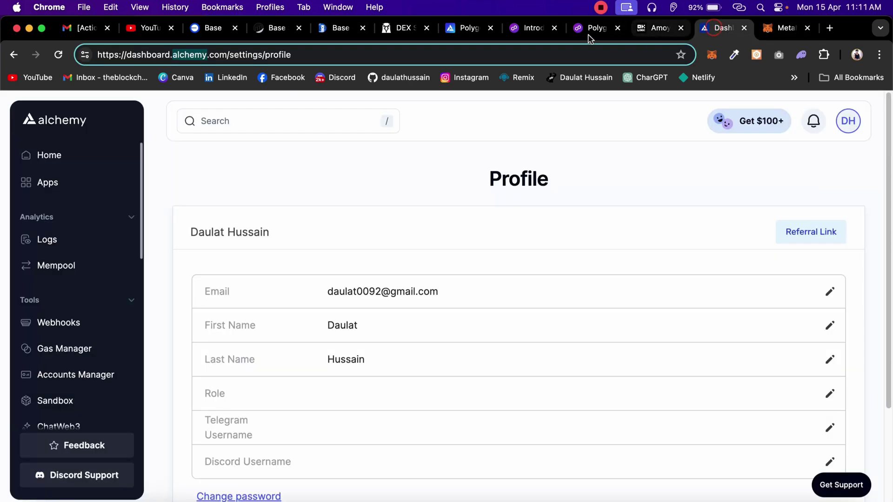
click(465, 29)
click(534, 28)
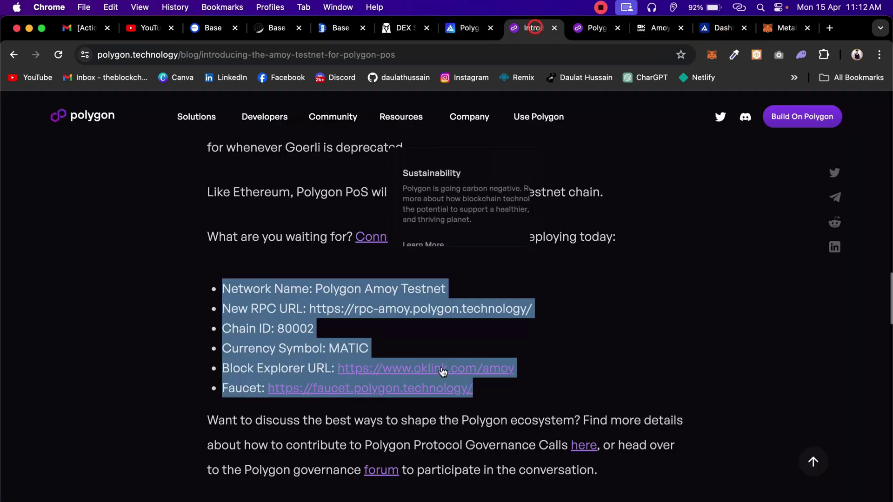
drag(469, 287, 302, 290)
drag(554, 308, 274, 329)
drag(385, 344, 276, 349)
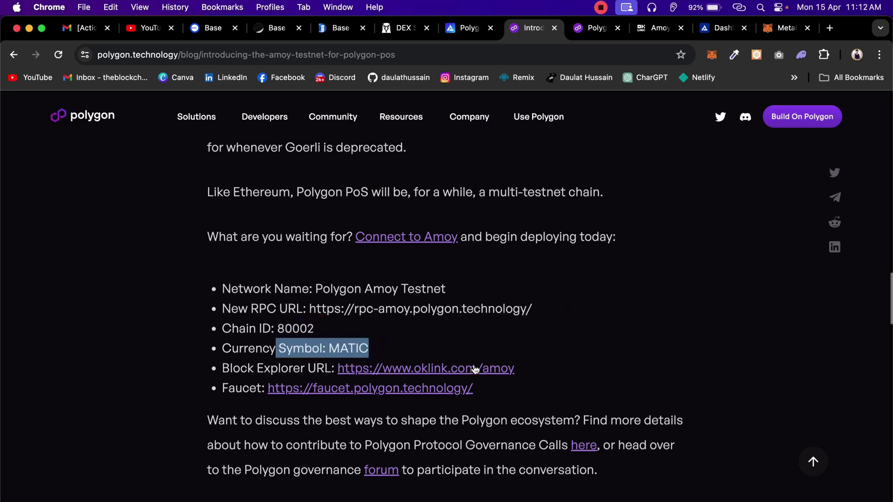
drag(507, 367, 324, 368)
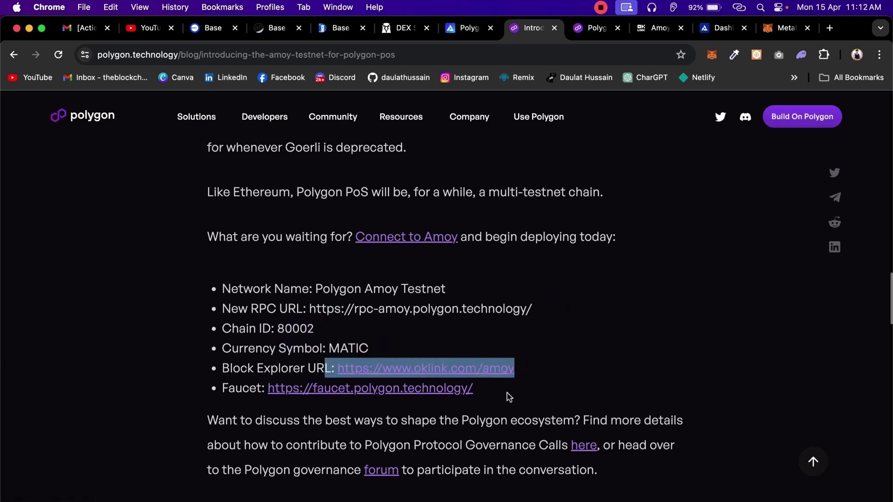
drag(504, 391, 255, 383)
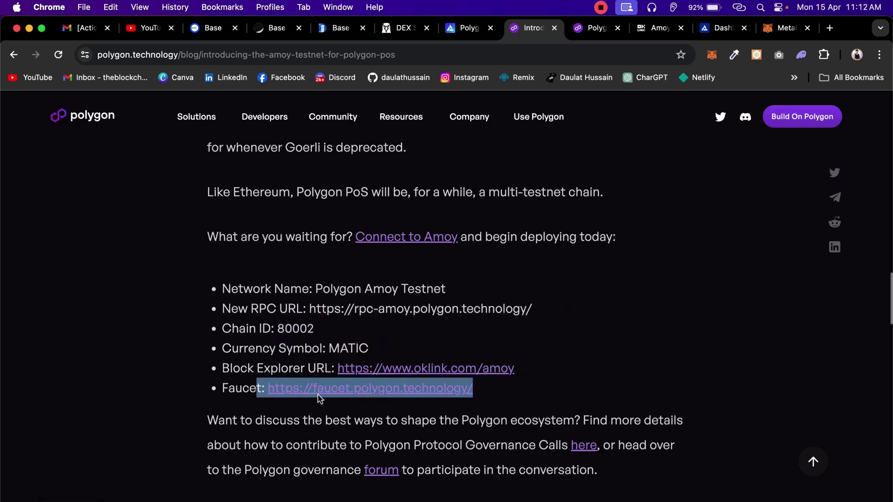
click(712, 55)
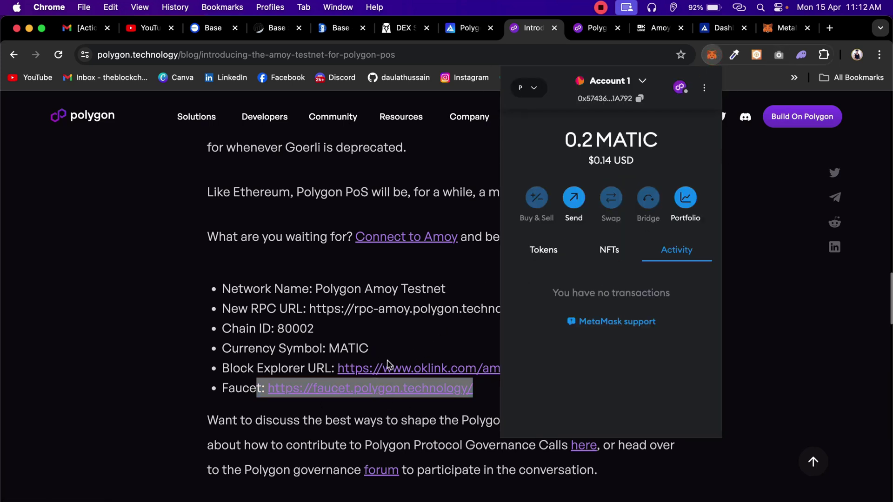
Open MetaMask's saved networks list and view the Polygon Mumbai network's details.
click(787, 28)
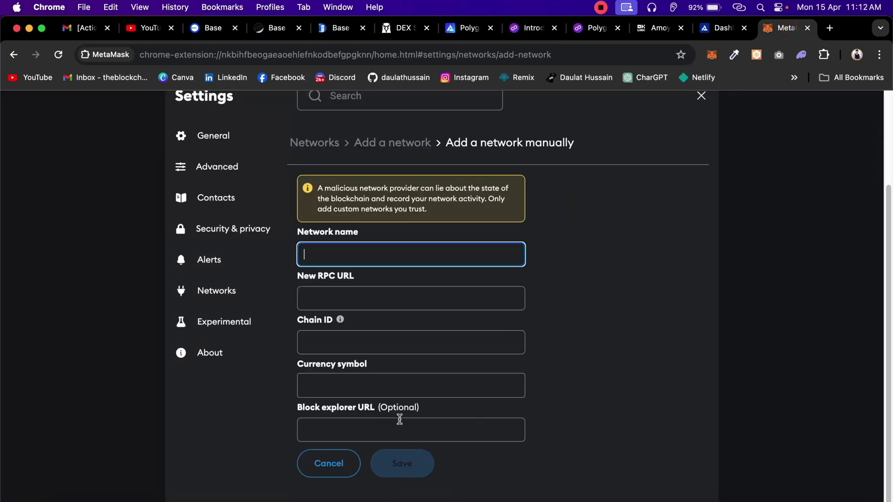
click(242, 288)
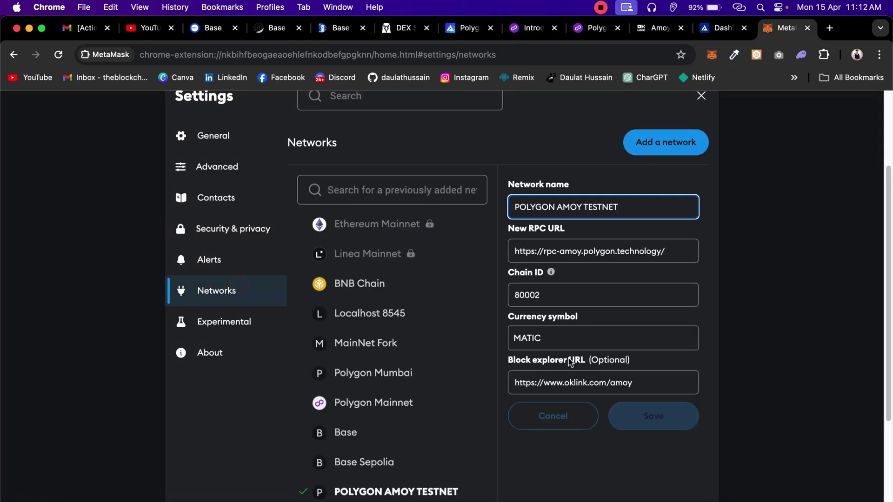
click(408, 381)
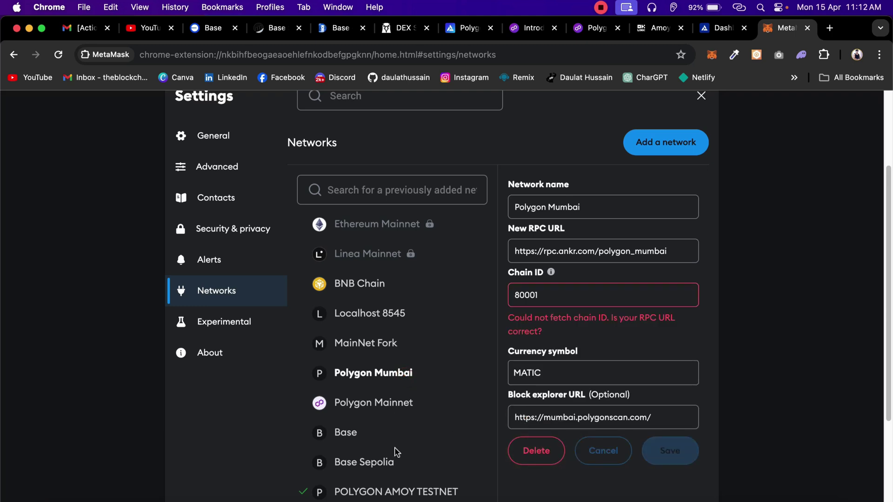
scroll(404, 454, down, 1)
Load the POLYGON AMOY TESTNET settings, select its RPC URL, then return to the Amoy blog post.
click(406, 439)
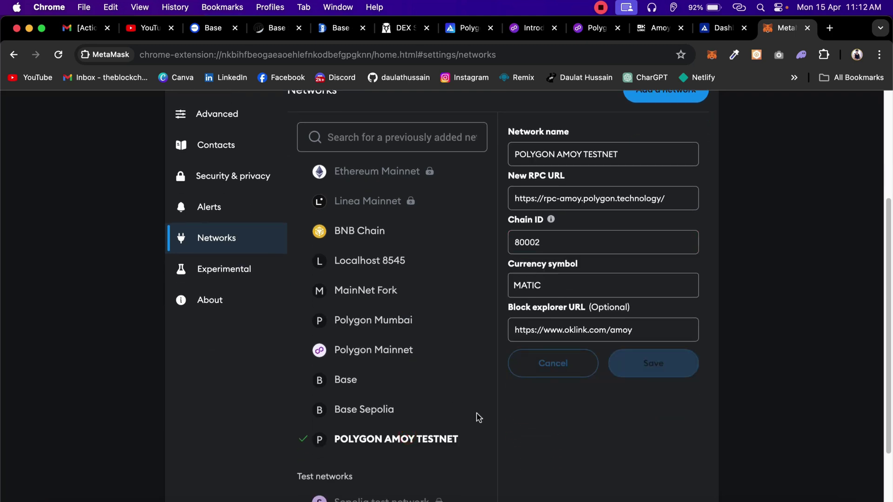
scroll(586, 336, up, 2)
scroll(606, 302, down, 3)
scroll(446, 372, up, 3)
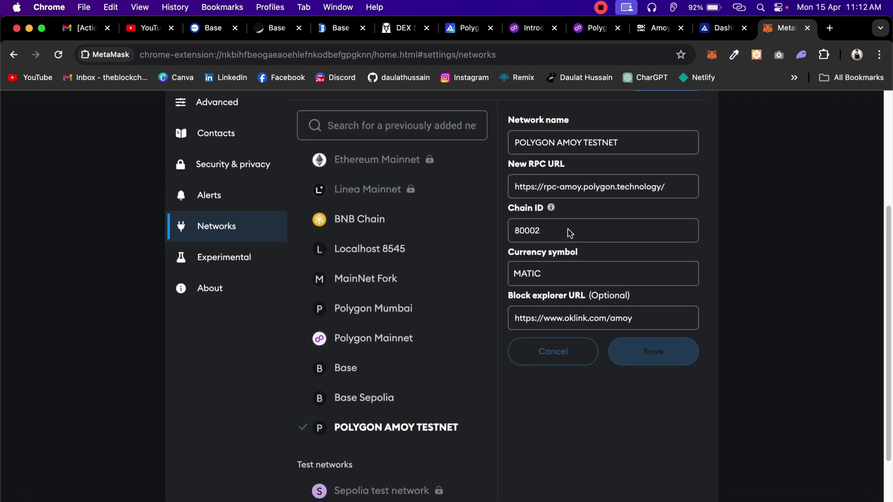
drag(619, 265, 517, 270)
drag(661, 308, 515, 305)
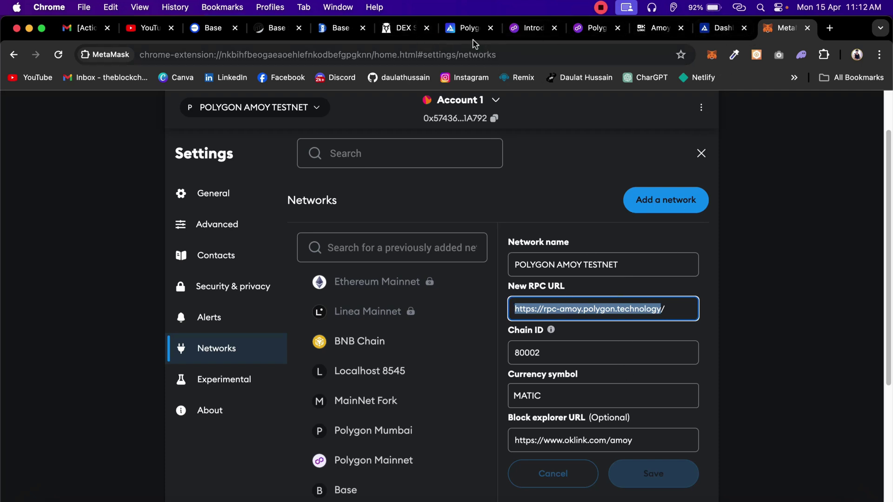
click(528, 28)
click(712, 55)
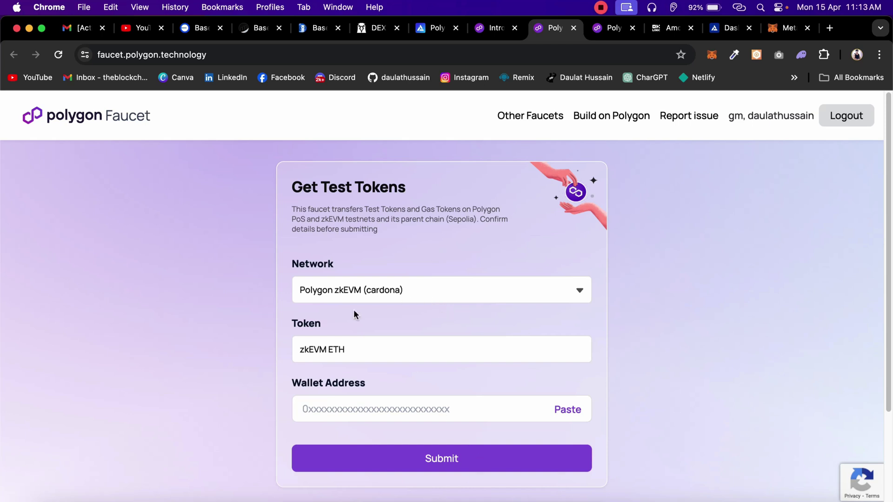
Place the cursor in the Polygon Faucet's empty Wallet Address field.
click(392, 412)
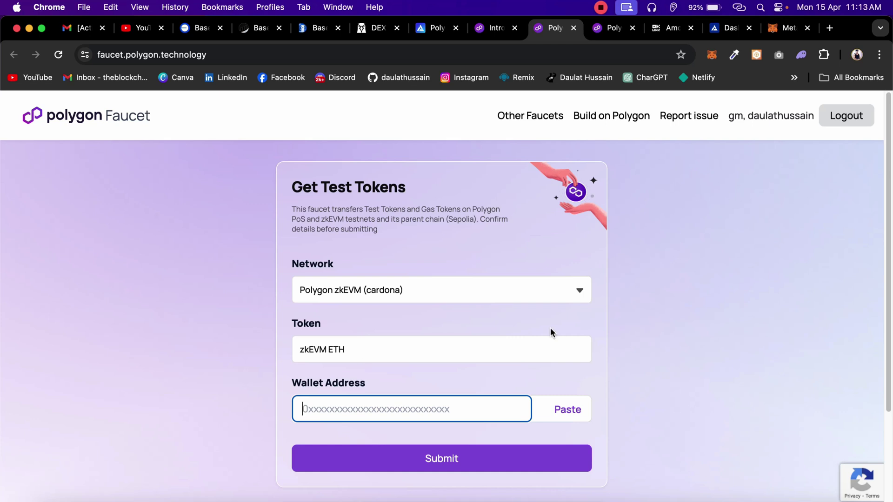
Choose Polygon PoS (Amoy) as the faucet network.
click(424, 286)
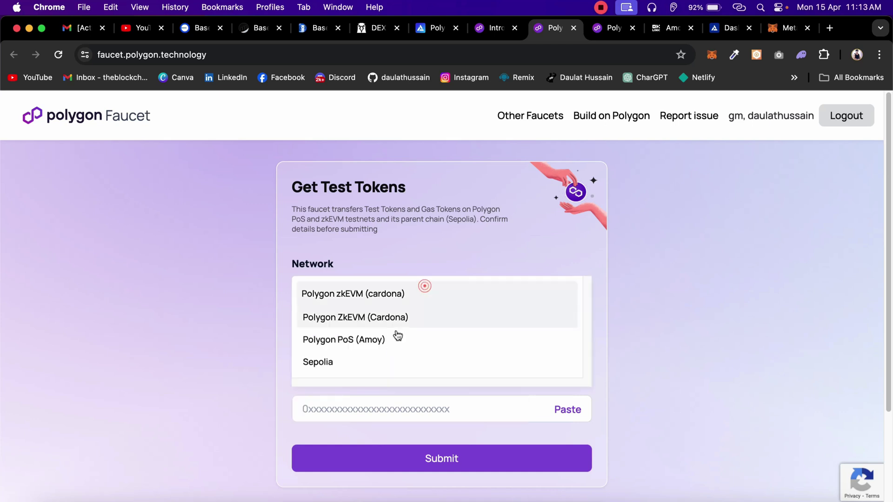
click(385, 340)
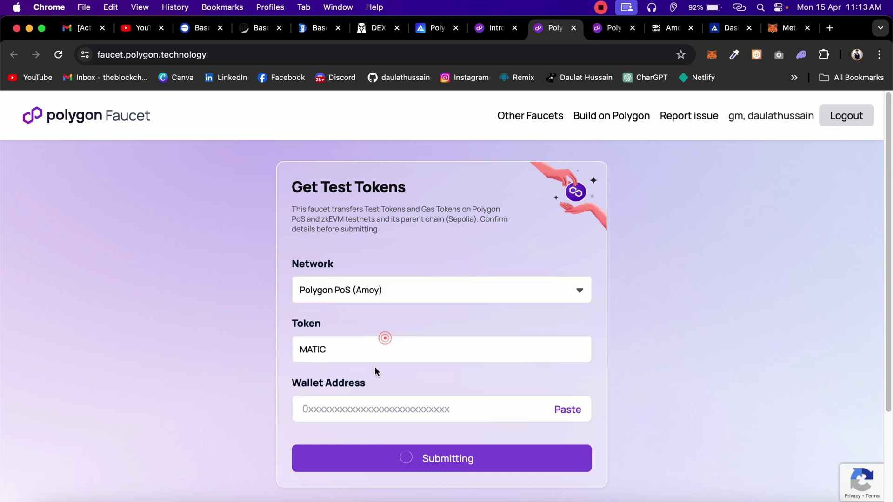
click(771, 35)
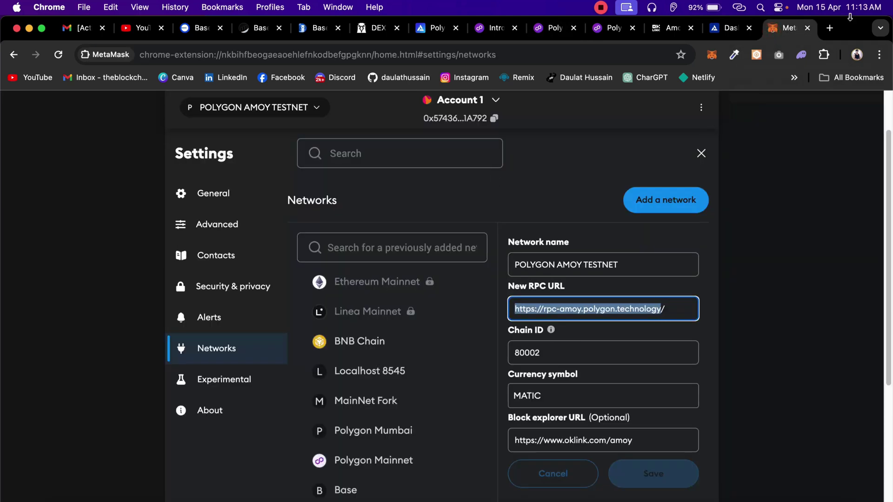
click(808, 28)
click(585, 30)
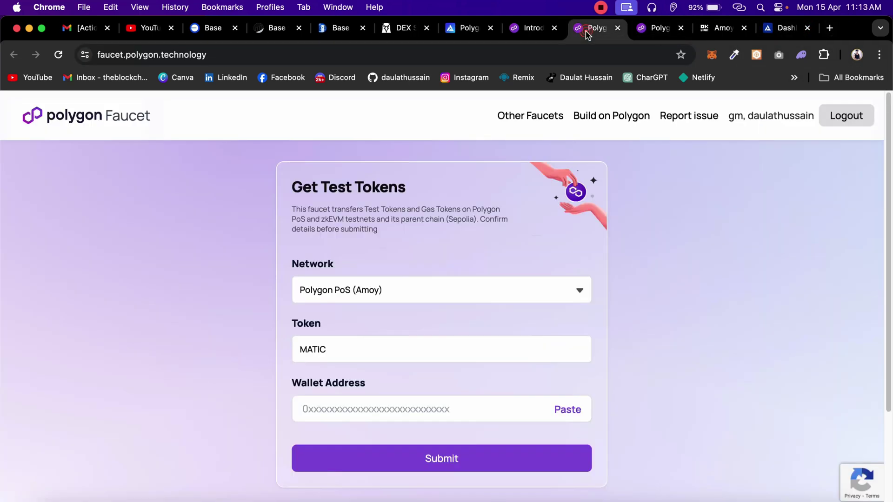
Paste the wallet's copied address, submit the request and confirm sending 0.2 MATIC.
click(712, 55)
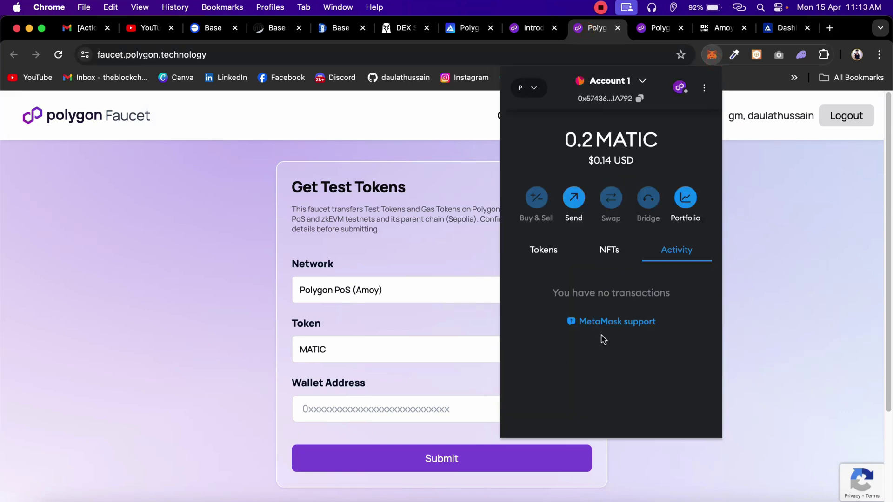
click(640, 99)
click(370, 402)
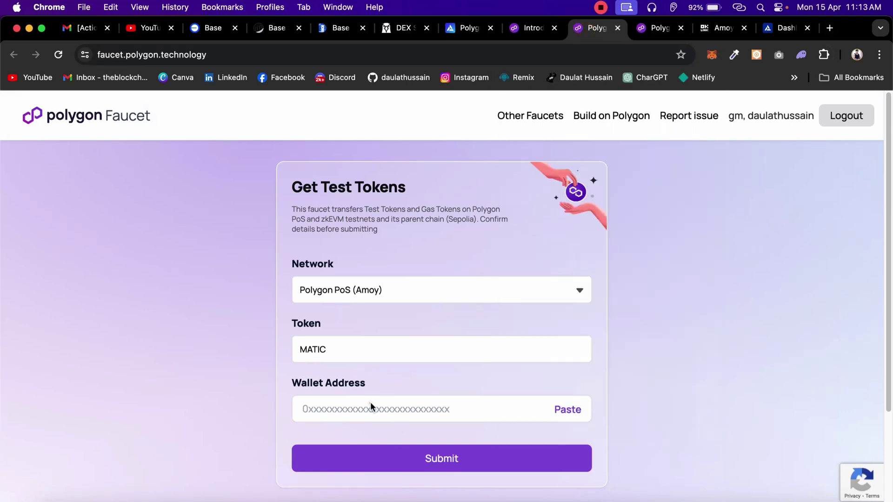
key(cmd+v)
key(Return)
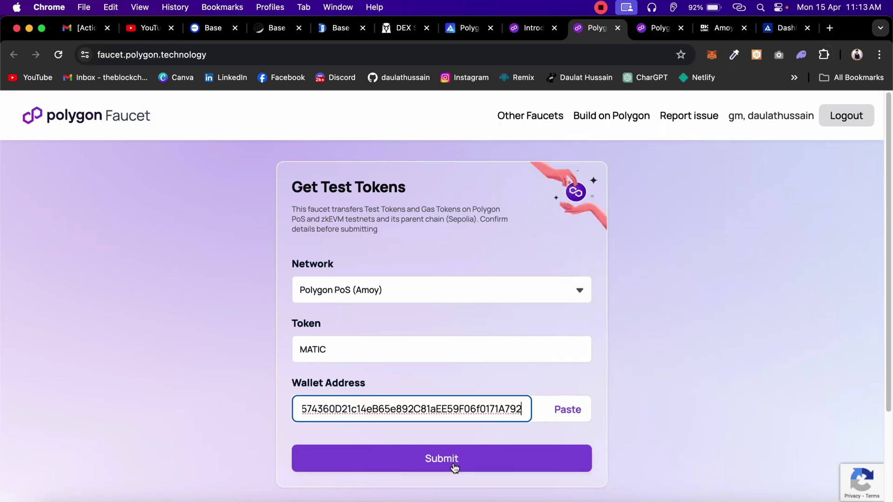
click(455, 468)
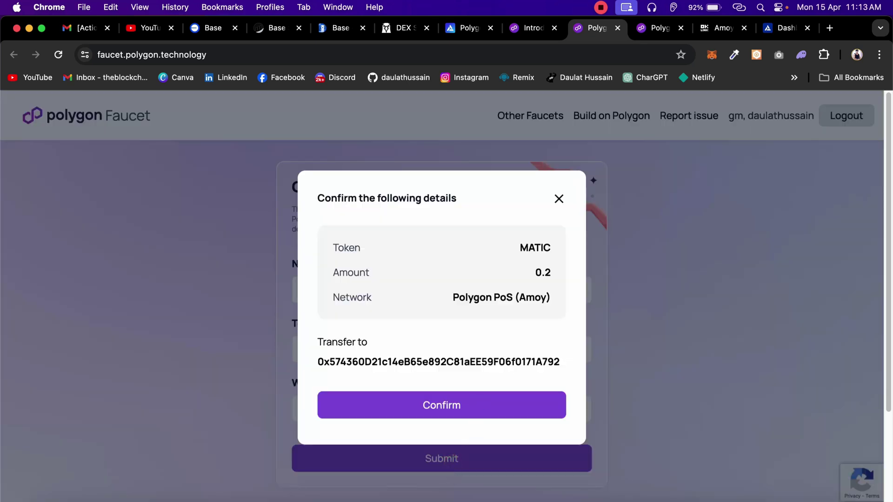
click(455, 408)
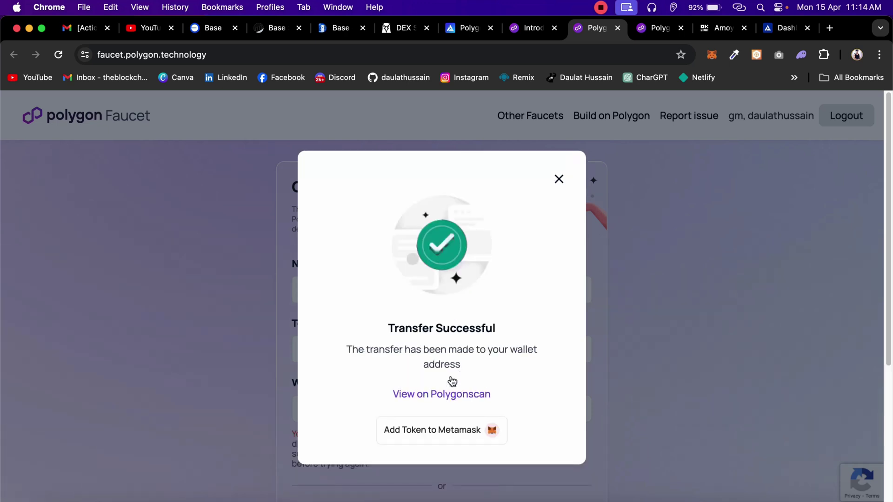
Verify the wallet now holds 0.4 MATIC and open the transfer on the block explorer.
click(713, 54)
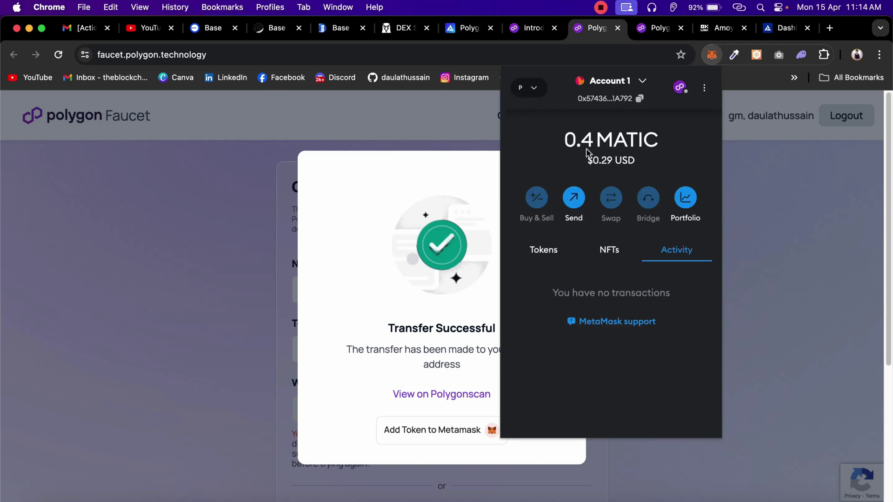
click(347, 266)
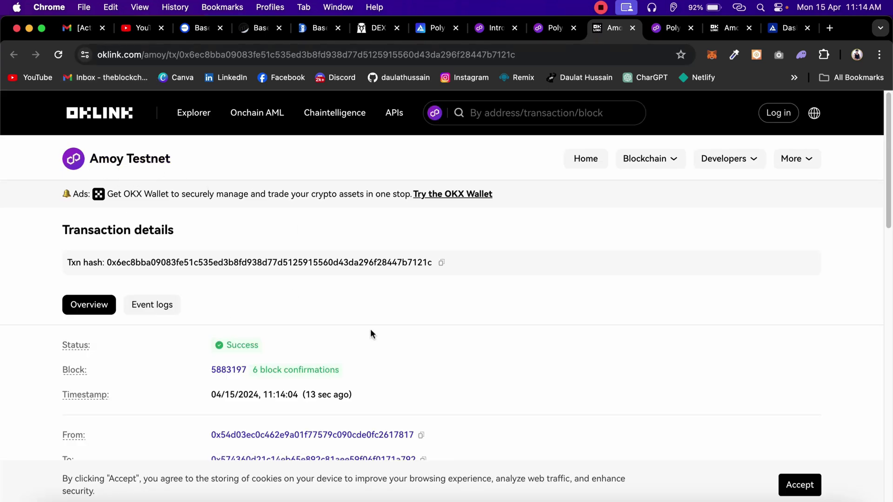
Review the OKLink transaction's Success status and 21,000 gas used, then return to the faucet.
scroll(398, 313, down, 10)
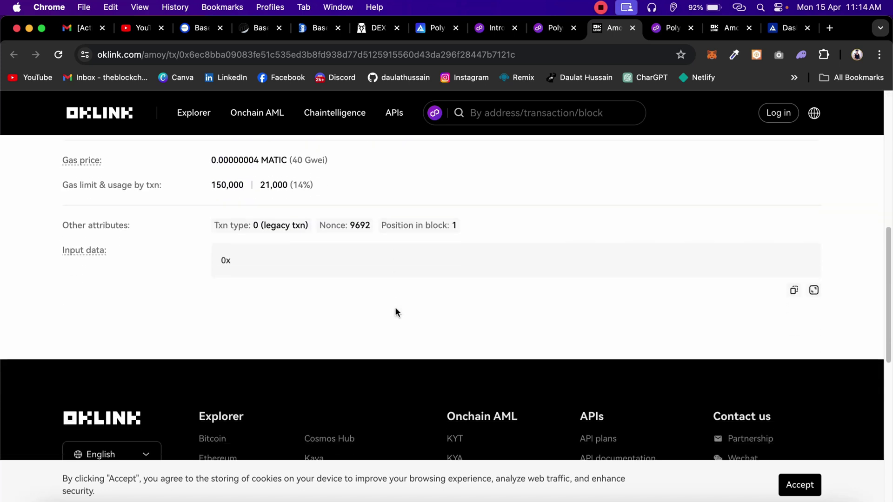
scroll(397, 311, up, 10)
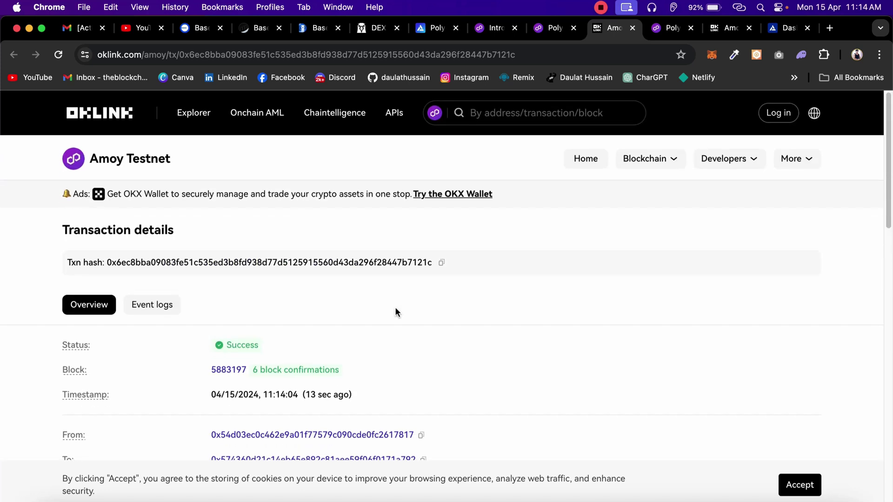
click(550, 29)
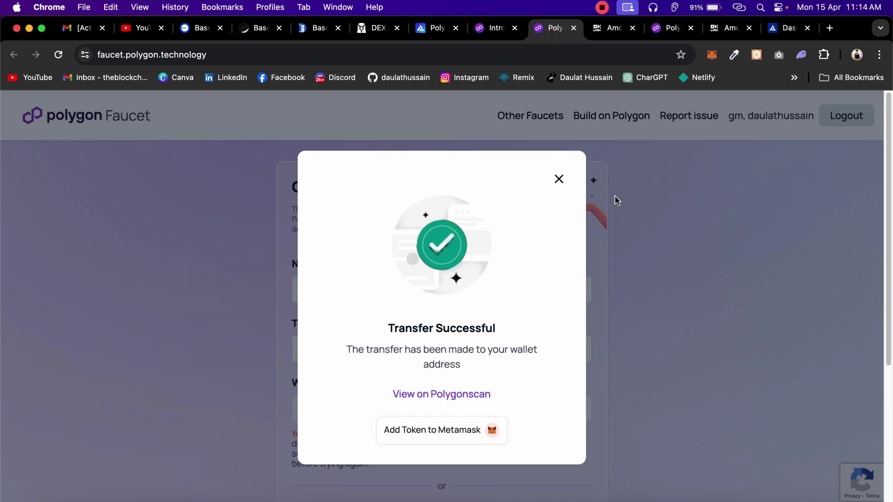
Dismiss the Transfer Successful message to see the 5-minute greylist notice, then return to the OKLink tab.
click(559, 179)
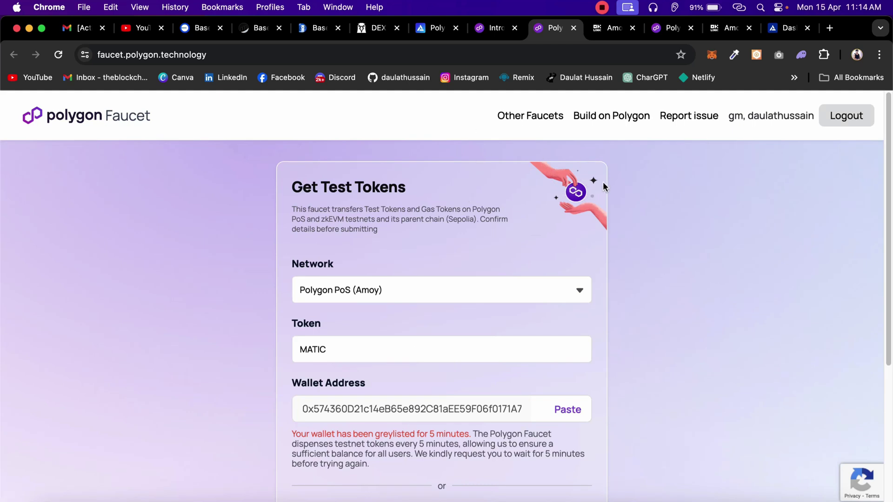
key(super+7)
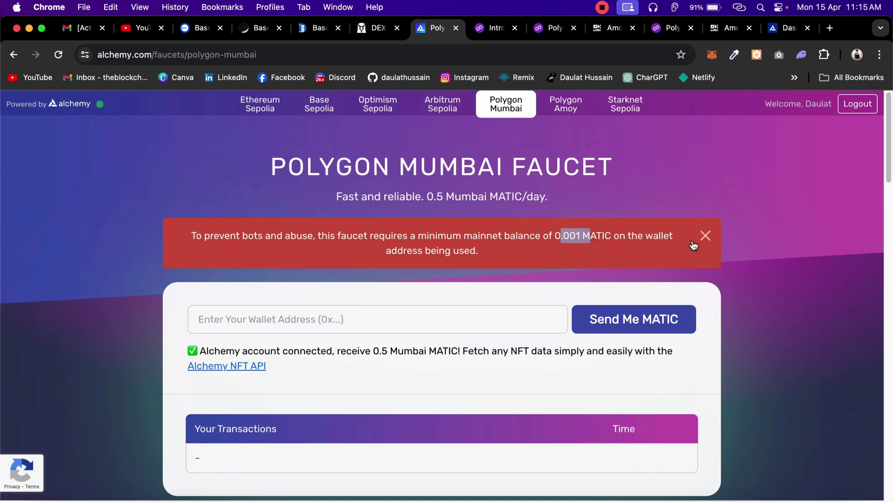
click(673, 29)
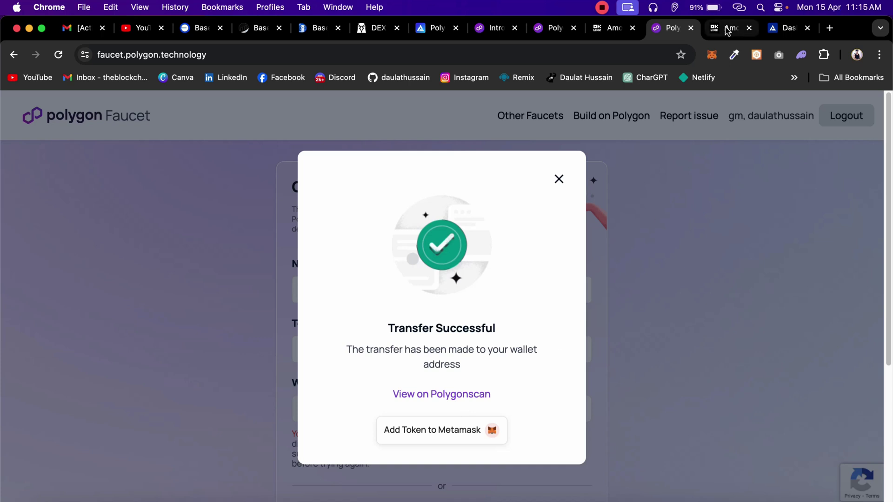
click(442, 394)
Show the YouTube channel's playlists, including Solidity Course, NFT Marketplace and BlockChain.
key(super+2)
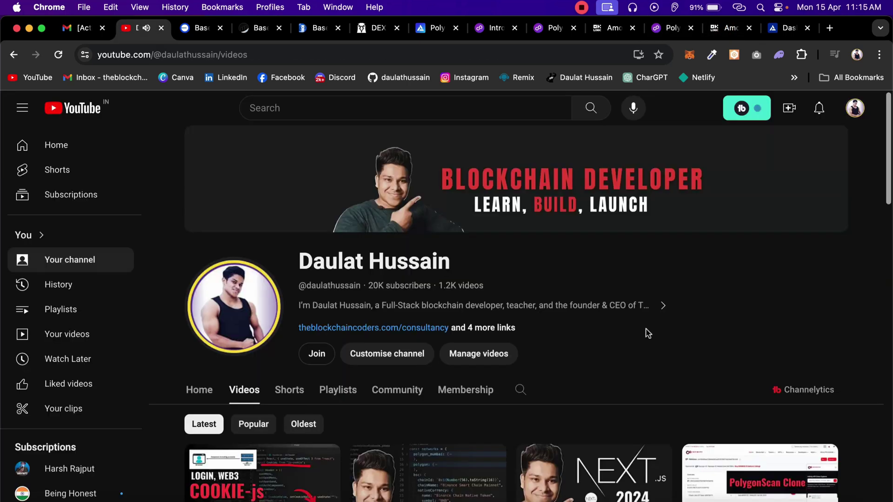
scroll(647, 333, down, 4)
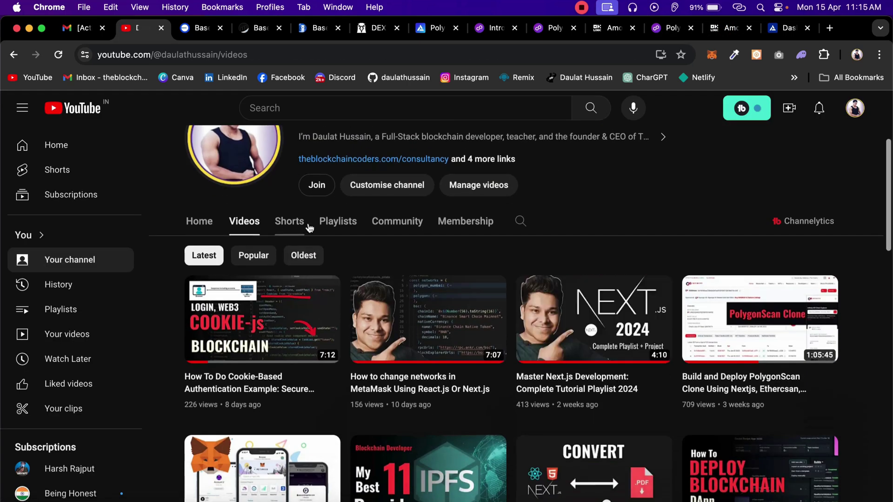
click(340, 220)
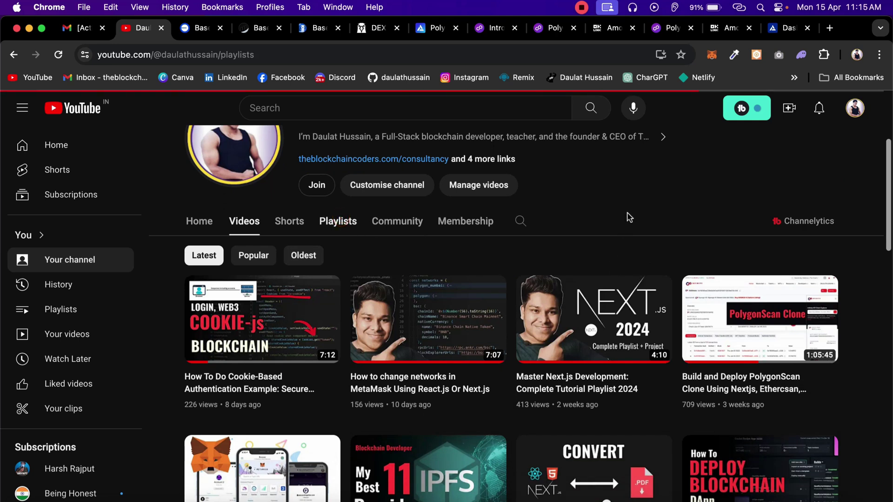
scroll(637, 279, down, 4)
scroll(641, 286, down, 1)
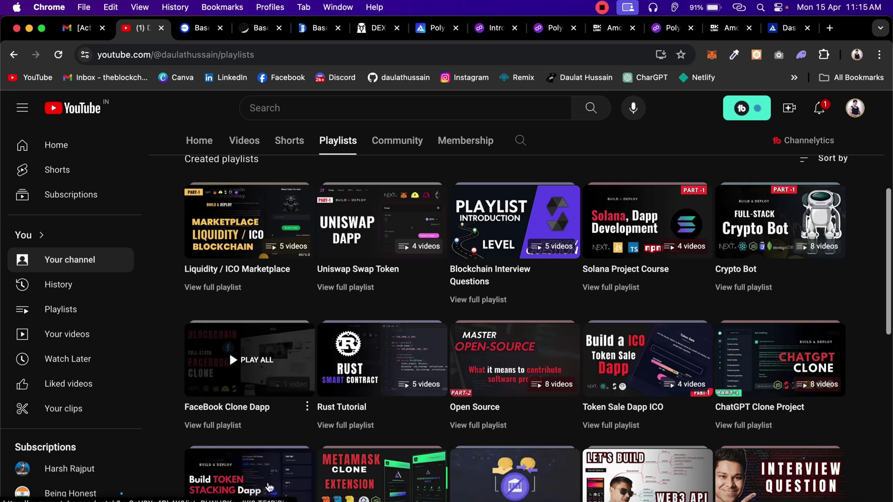
scroll(627, 359, down, 8)
scroll(627, 365, up, 20)
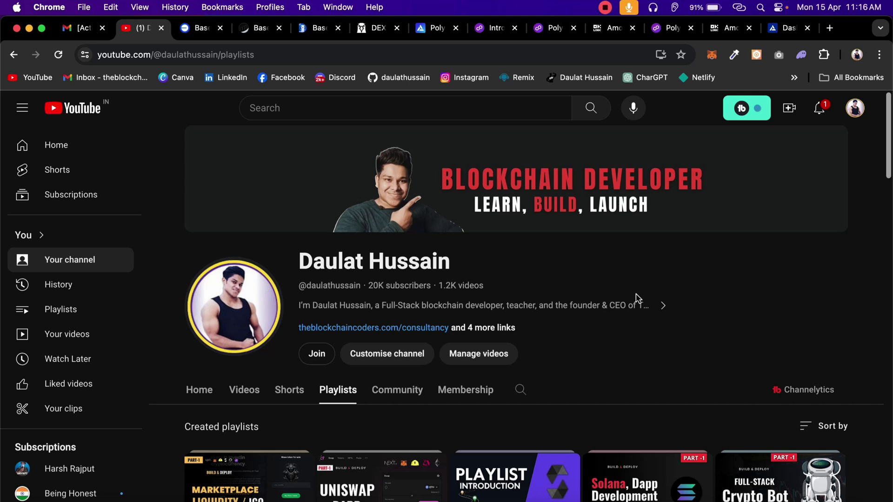
scroll(637, 297, down, 5)
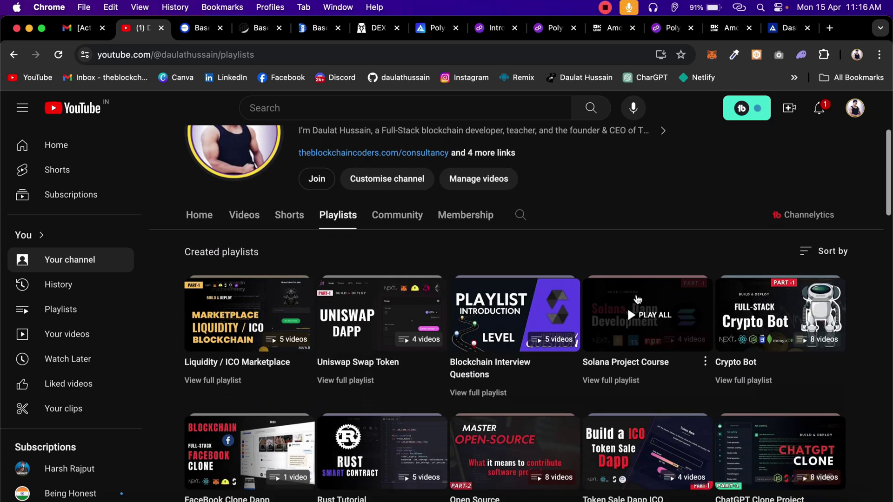